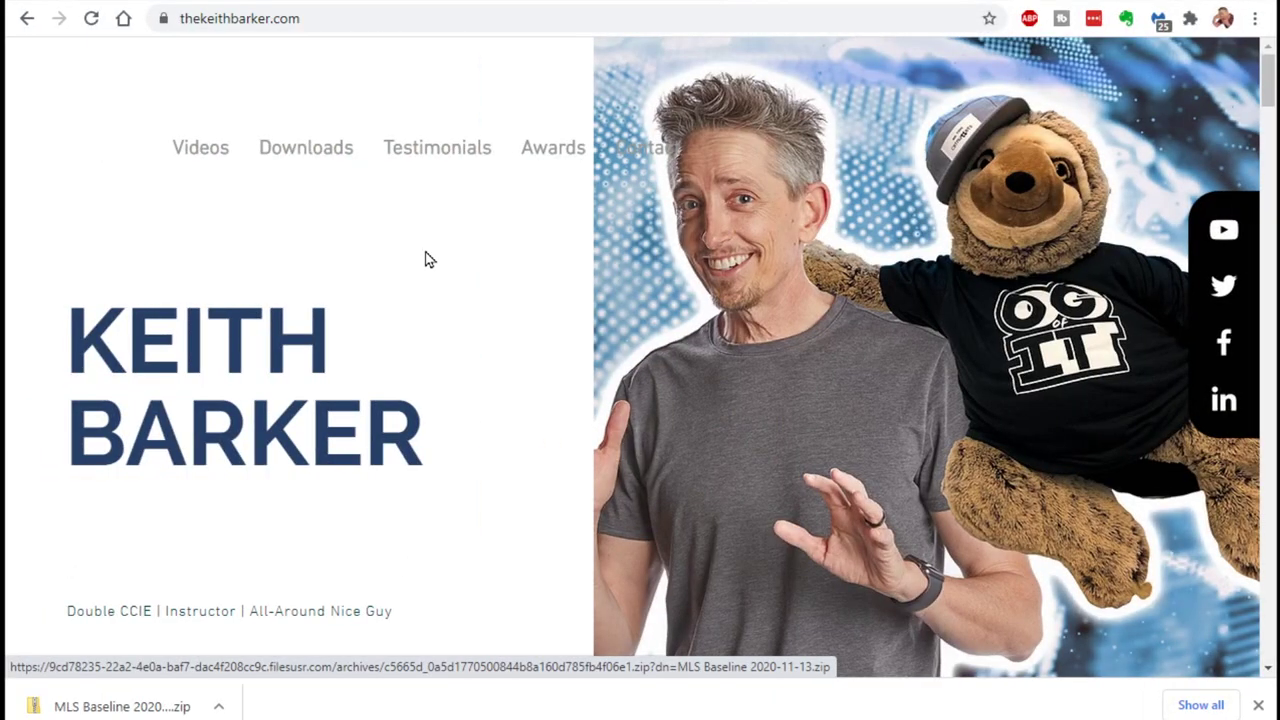
- Scroll to the Free Downloads tiles and download the Cisco PT v7.31 MLS (3 Labs) 2020-11-13 lab
scroll(417, 277, down, 3)
scroll(417, 275, up, 3)
scroll(480, 303, down, 10)
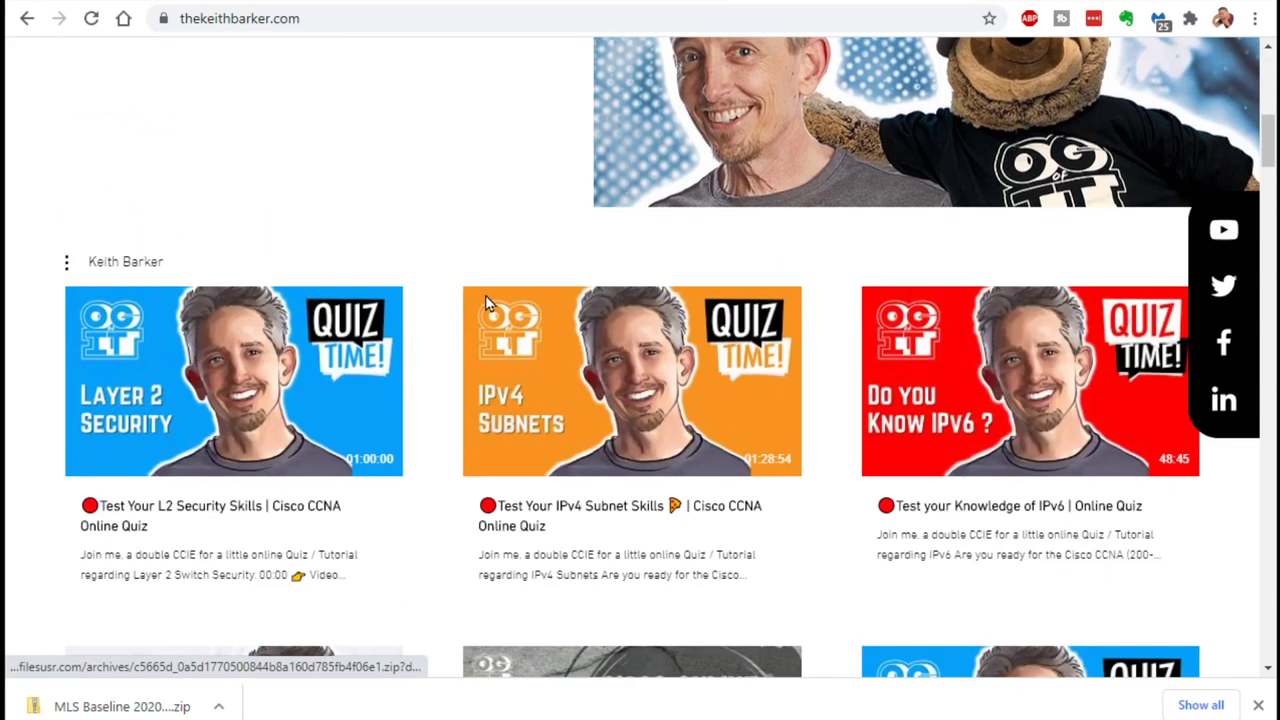
scroll(520, 328, down, 15)
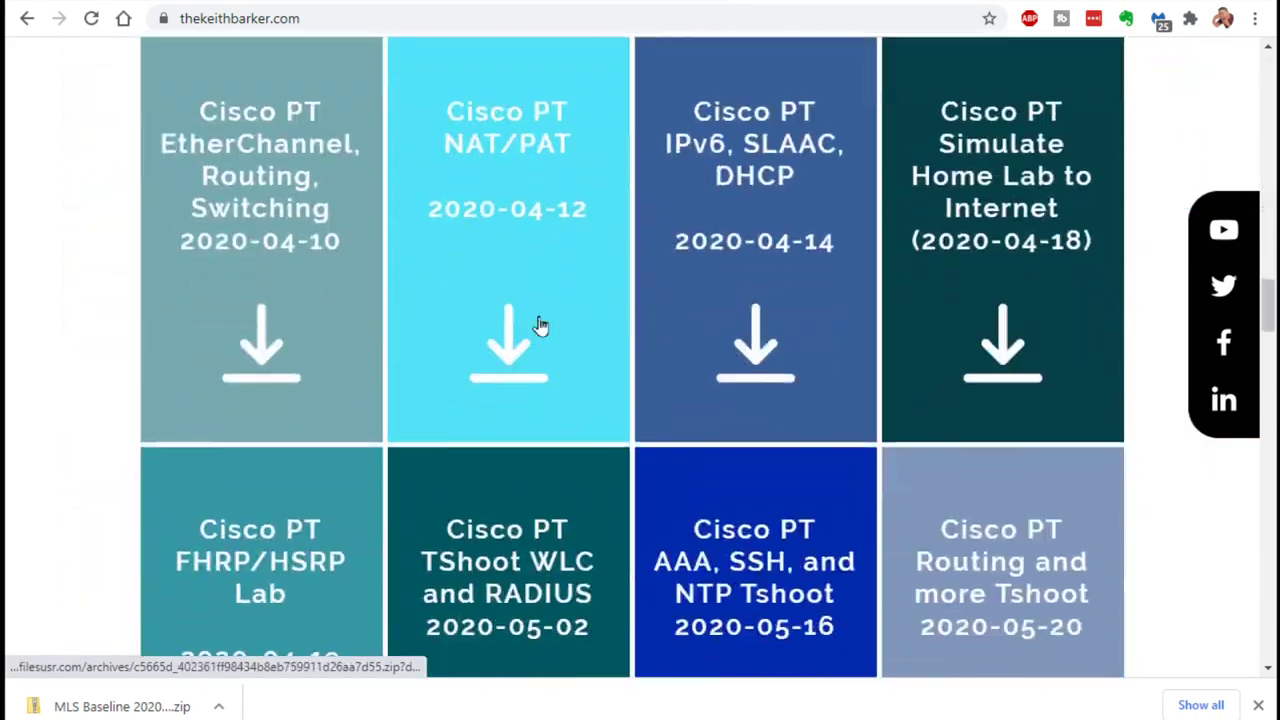
scroll(543, 315, down, 8)
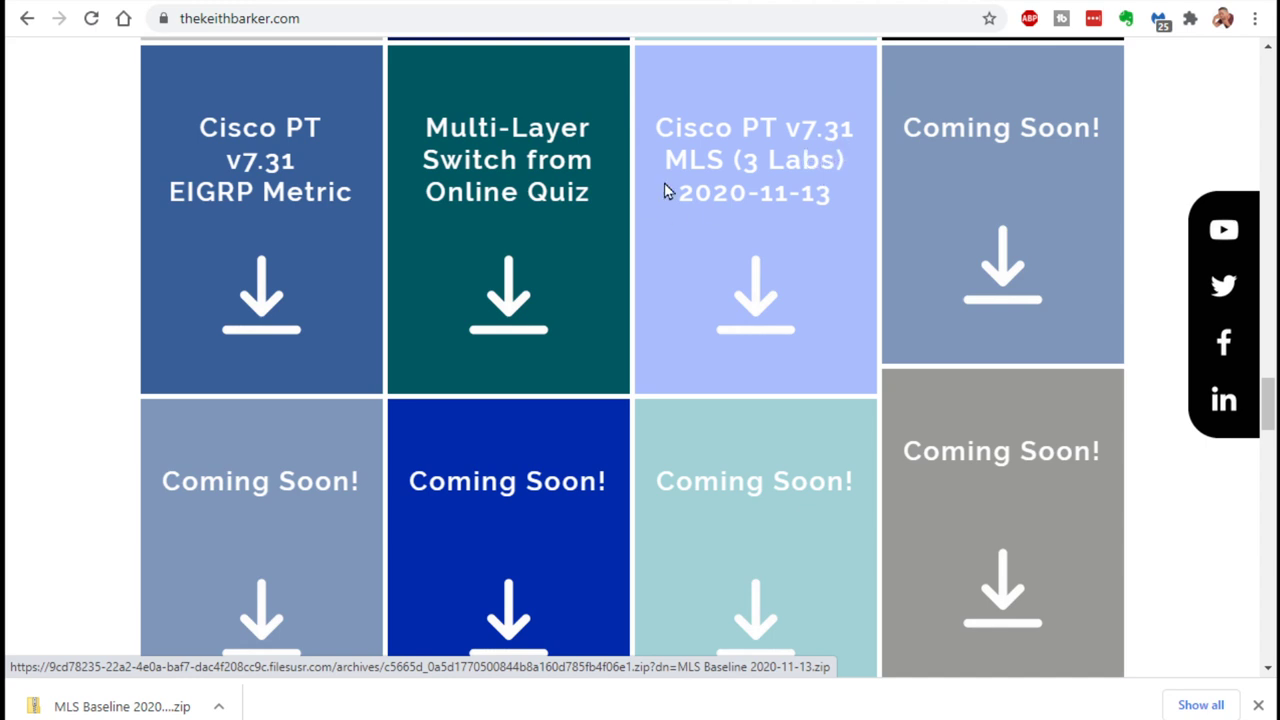
click(756, 313)
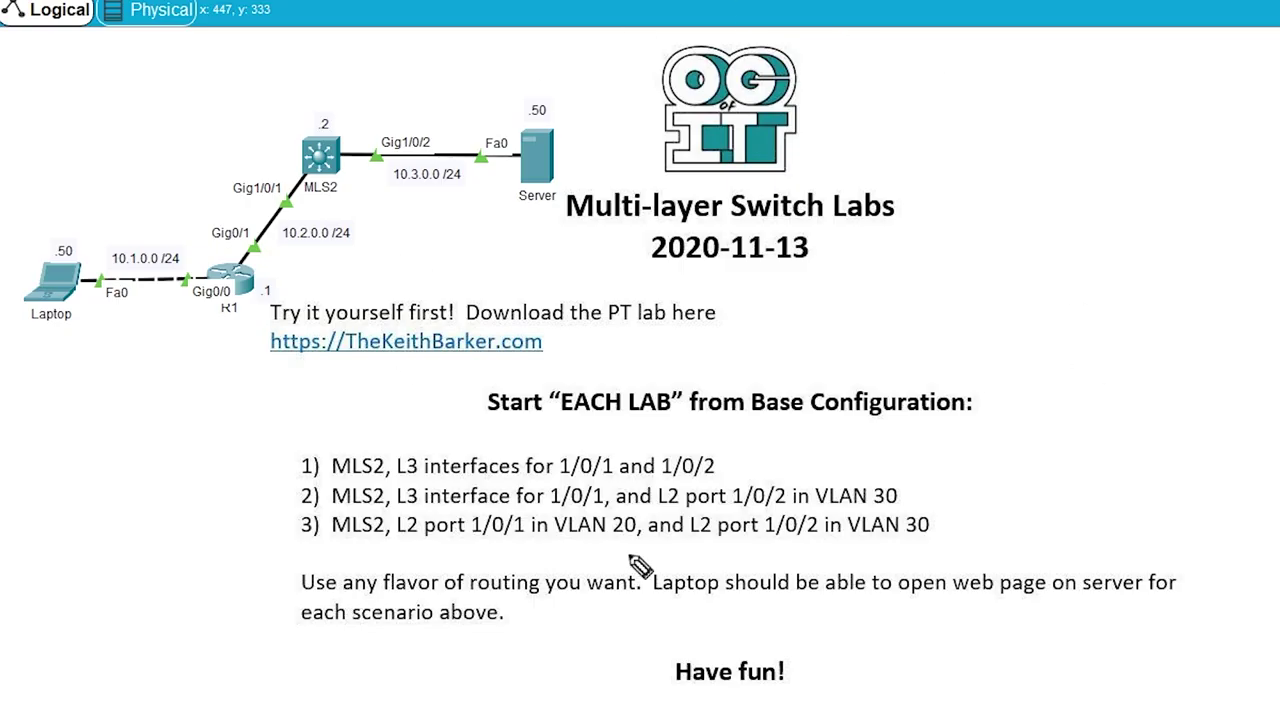
- Underline the 10.1.0.0, 10.2.0.0 and 10.3.0.0 /24 subnet labels in red and mark MLS2's .2 address
drag(113, 269, 180, 263)
drag(284, 247, 342, 250)
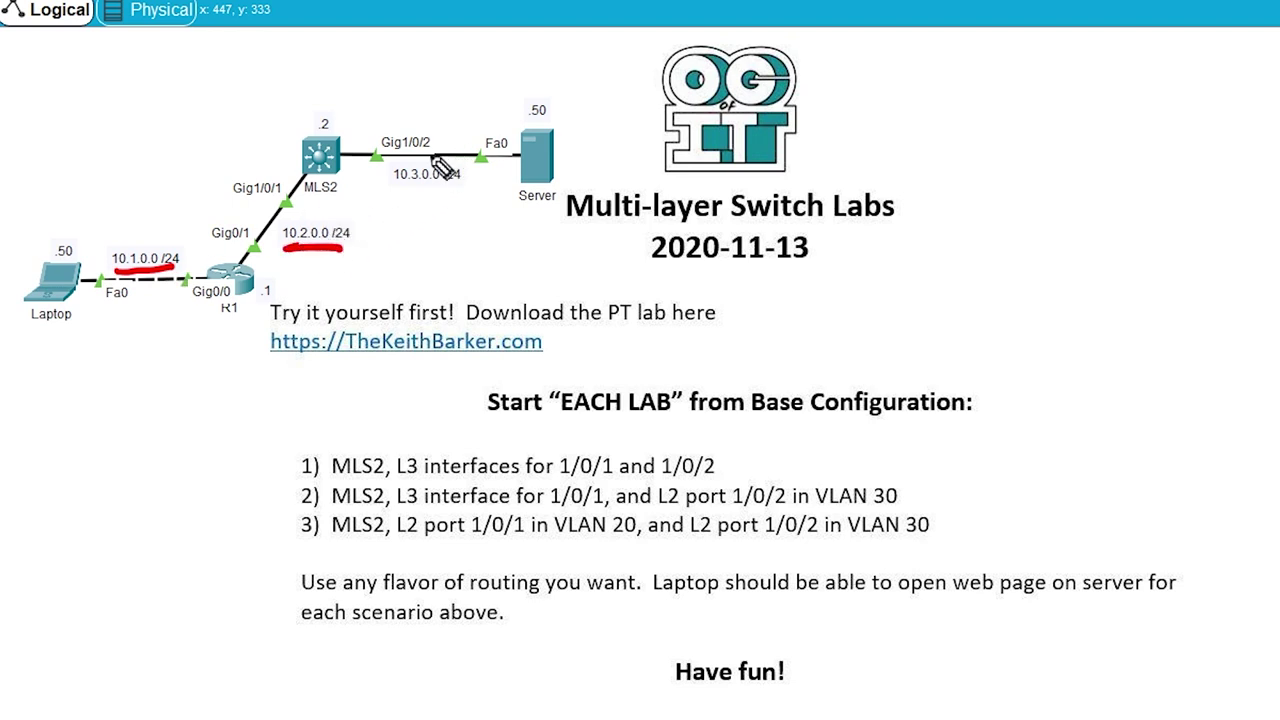
drag(394, 186, 470, 187)
mouse_move(222, 366)
mouse_down()
mouse_move(232, 324)
mouse_move(246, 344)
mouse_up()
drag(351, 94, 357, 121)
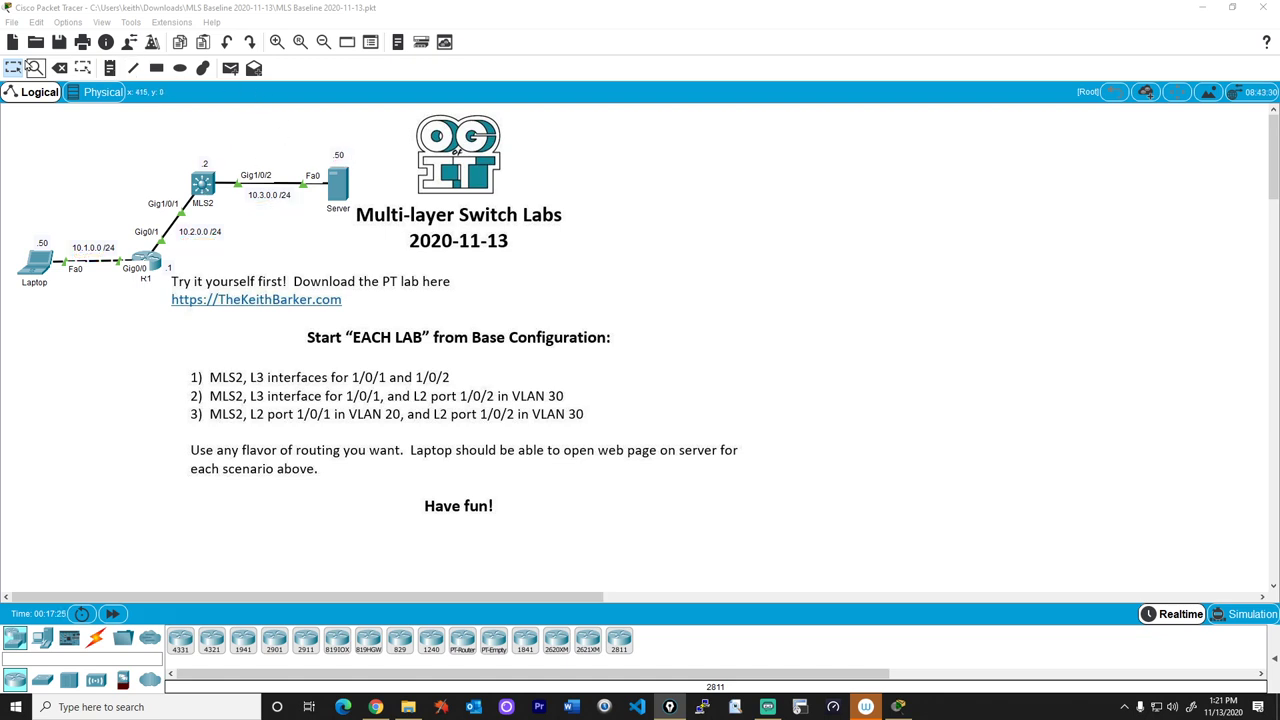
- Save the lab as a new copy named MLS Baseline 2020-11-13-Lab1.pkt
click(11, 22)
click(37, 127)
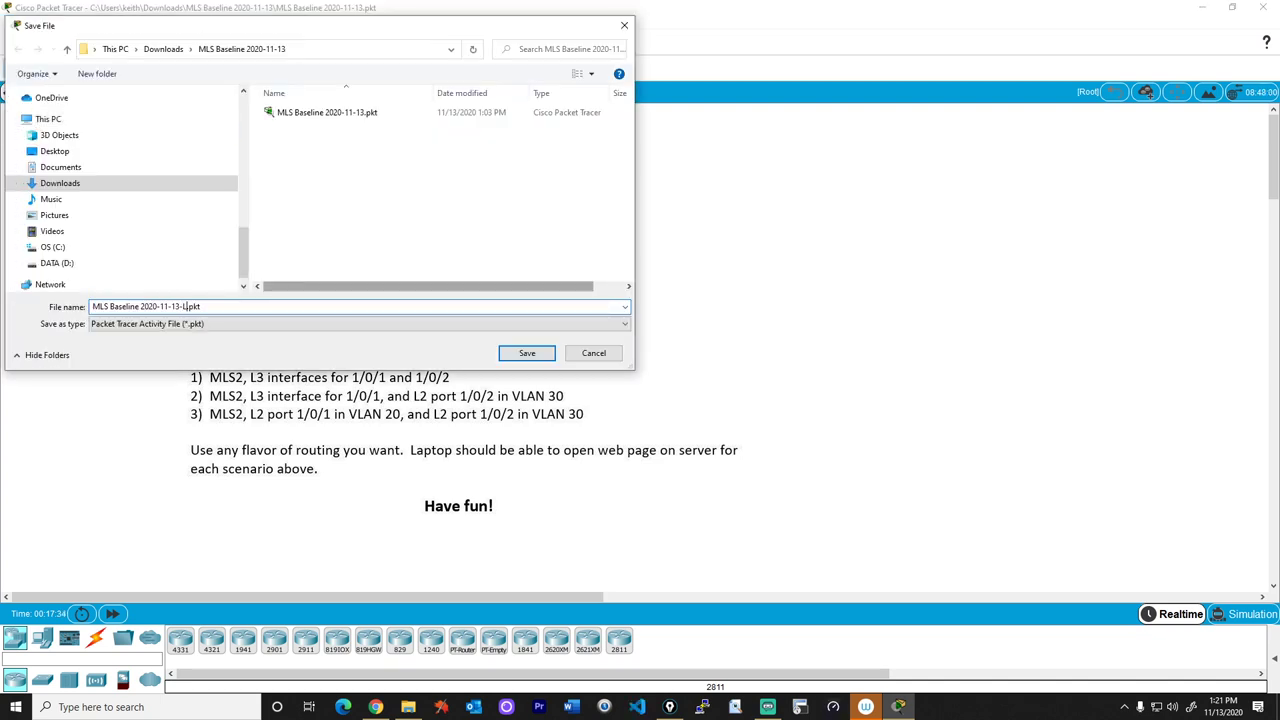
key(Return)
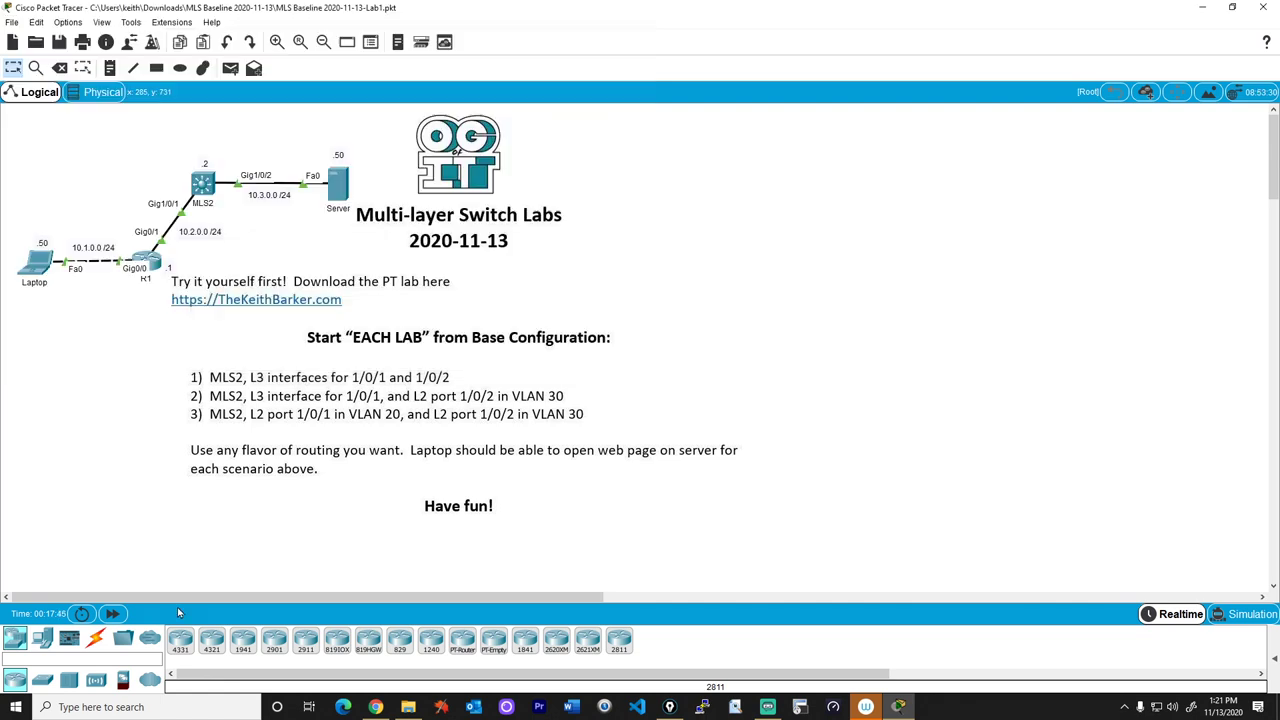
- Arrow scenario 1, circle MLS2, underline its L3 interface text and circle the 1/0/1 and 1/0/2 labels
drag(159, 382, 183, 379)
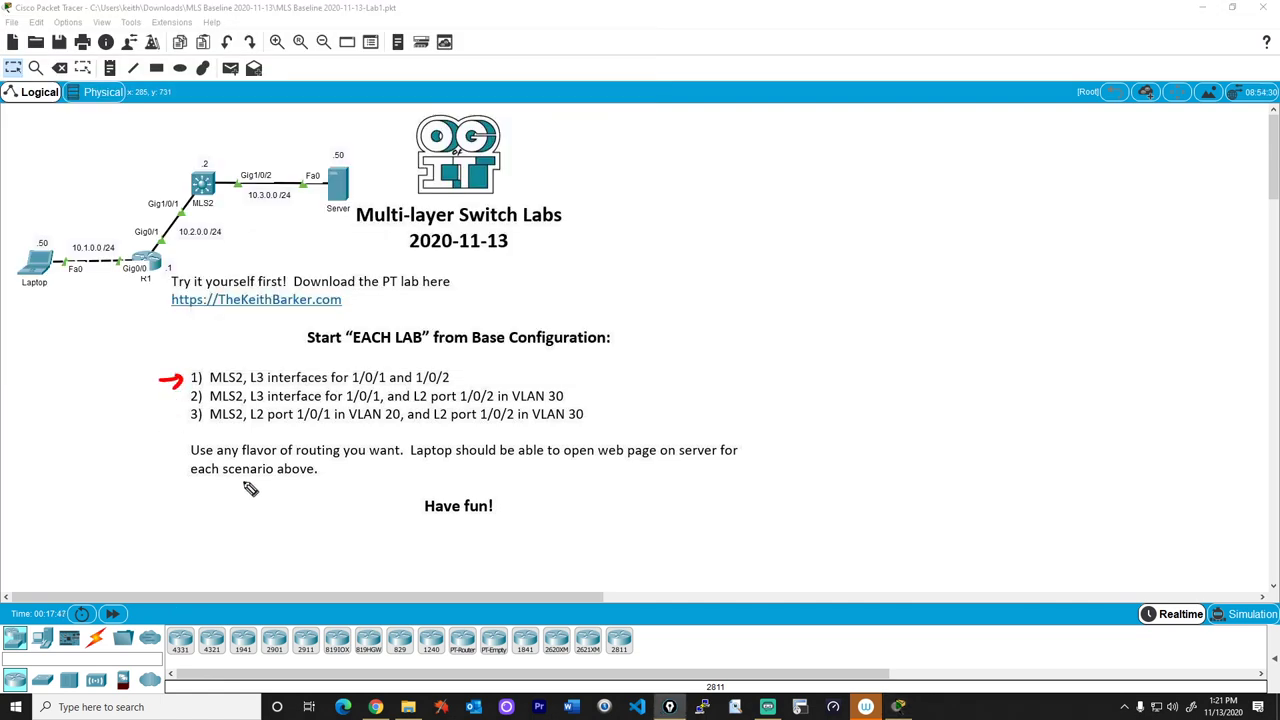
mouse_move(236, 140)
mouse_down()
mouse_move(166, 142)
mouse_move(257, 150)
mouse_up()
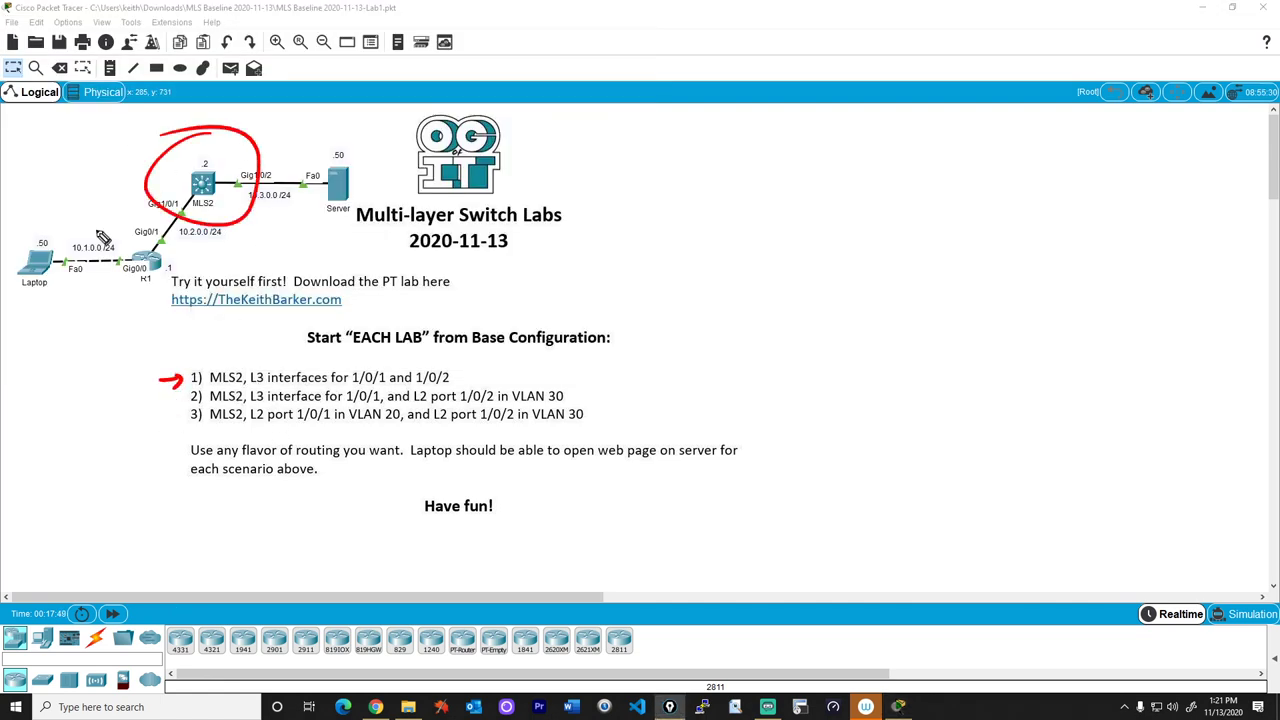
mouse_move(249, 384)
mouse_down()
mouse_move(390, 381)
mouse_move(354, 377)
mouse_up()
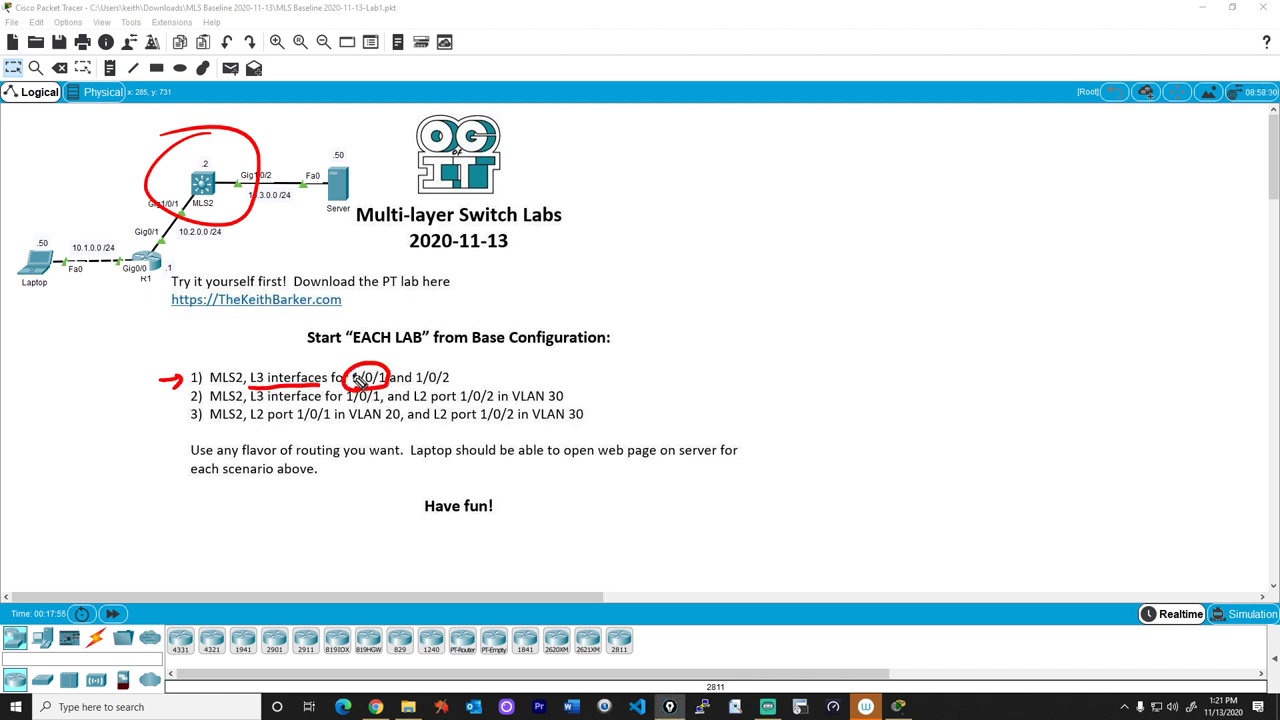
drag(166, 209, 183, 227)
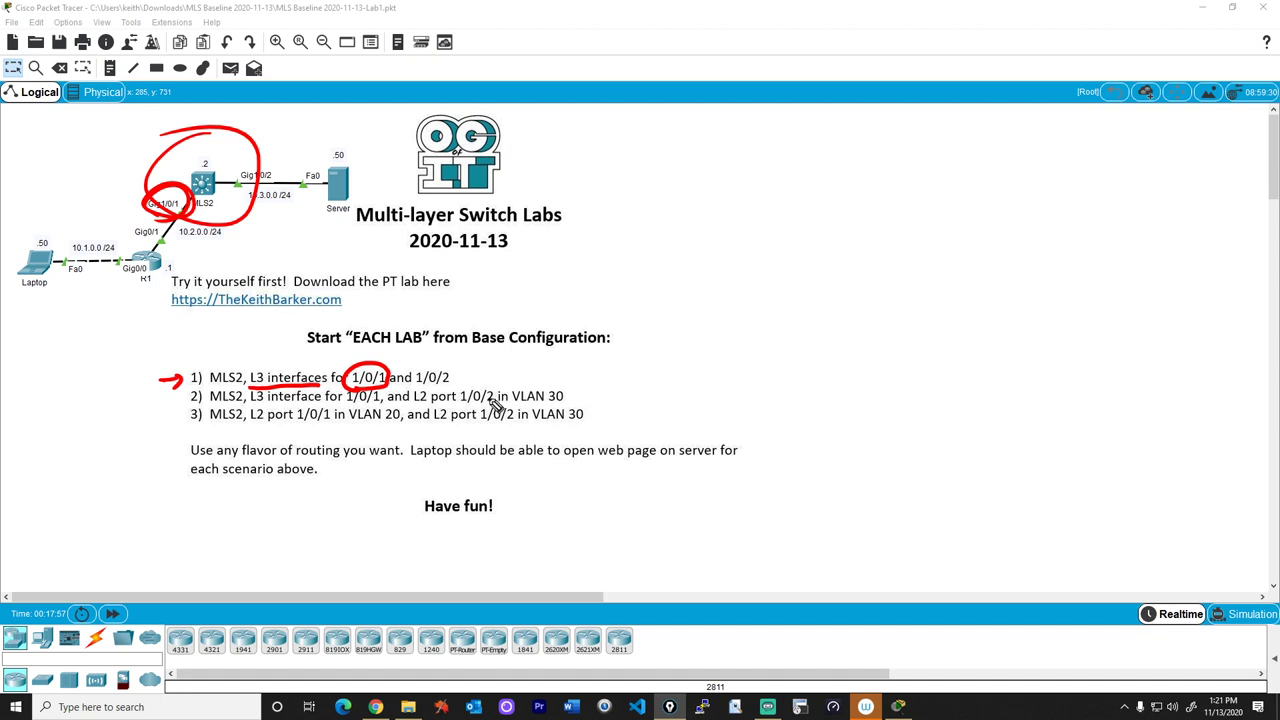
mouse_move(427, 388)
mouse_down()
mouse_move(456, 380)
mouse_move(416, 386)
mouse_up()
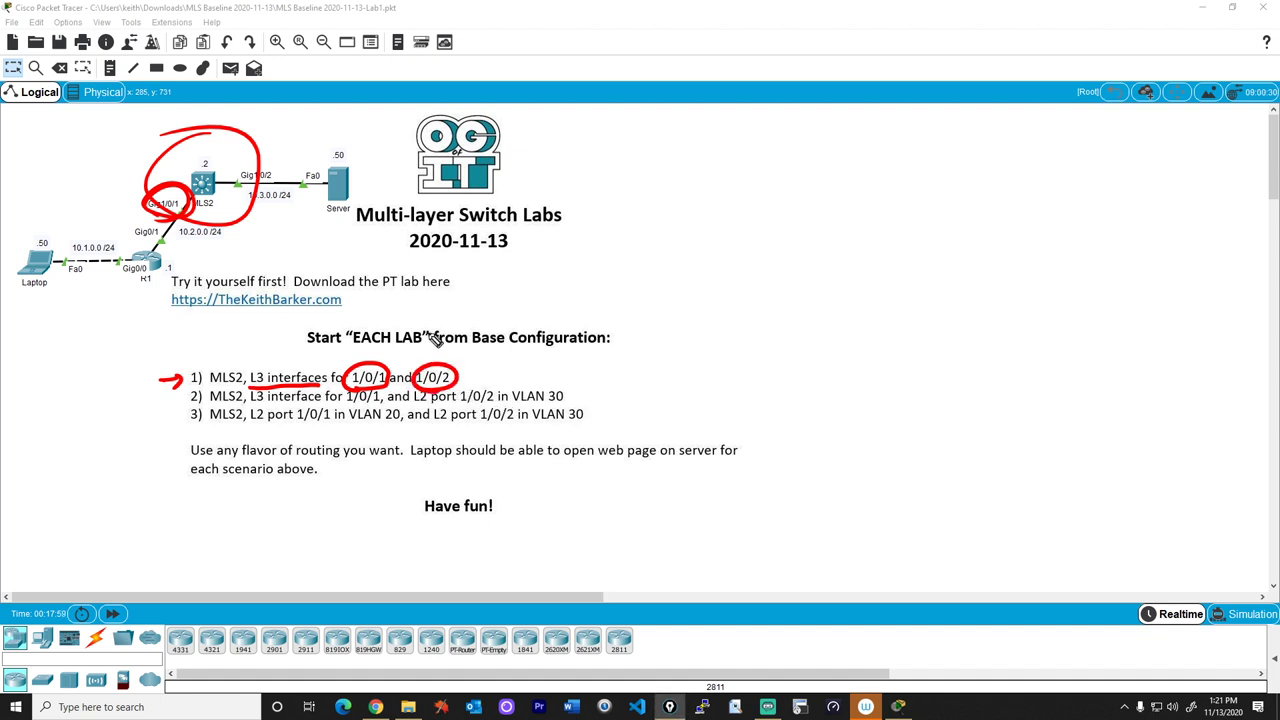
mouse_move(270, 195)
mouse_down()
mouse_move(245, 192)
mouse_move(271, 198)
mouse_up()
- Draw red arrows toward MLS2, Gig1/0/2 and the Server, circle the .2 address, and loop the routing requirements
drag(165, 155, 188, 178)
drag(225, 136, 250, 178)
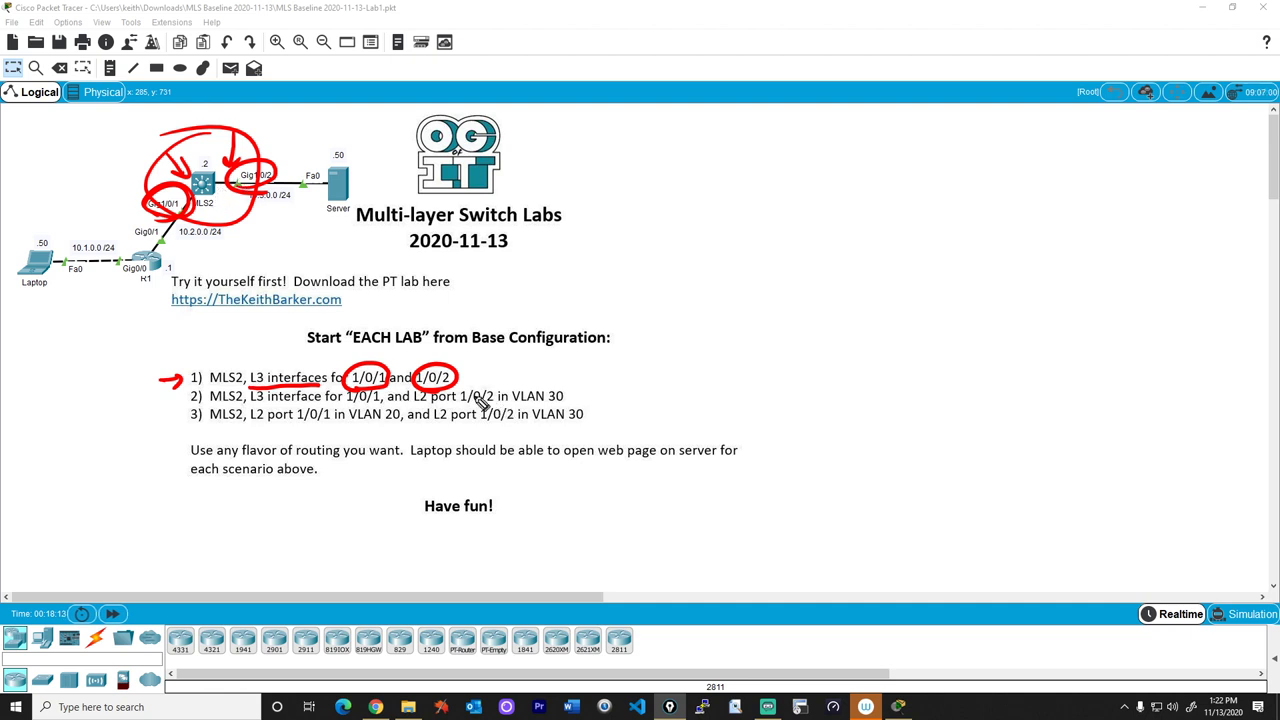
mouse_move(204, 172)
mouse_down()
mouse_move(200, 156)
mouse_move(214, 170)
mouse_up()
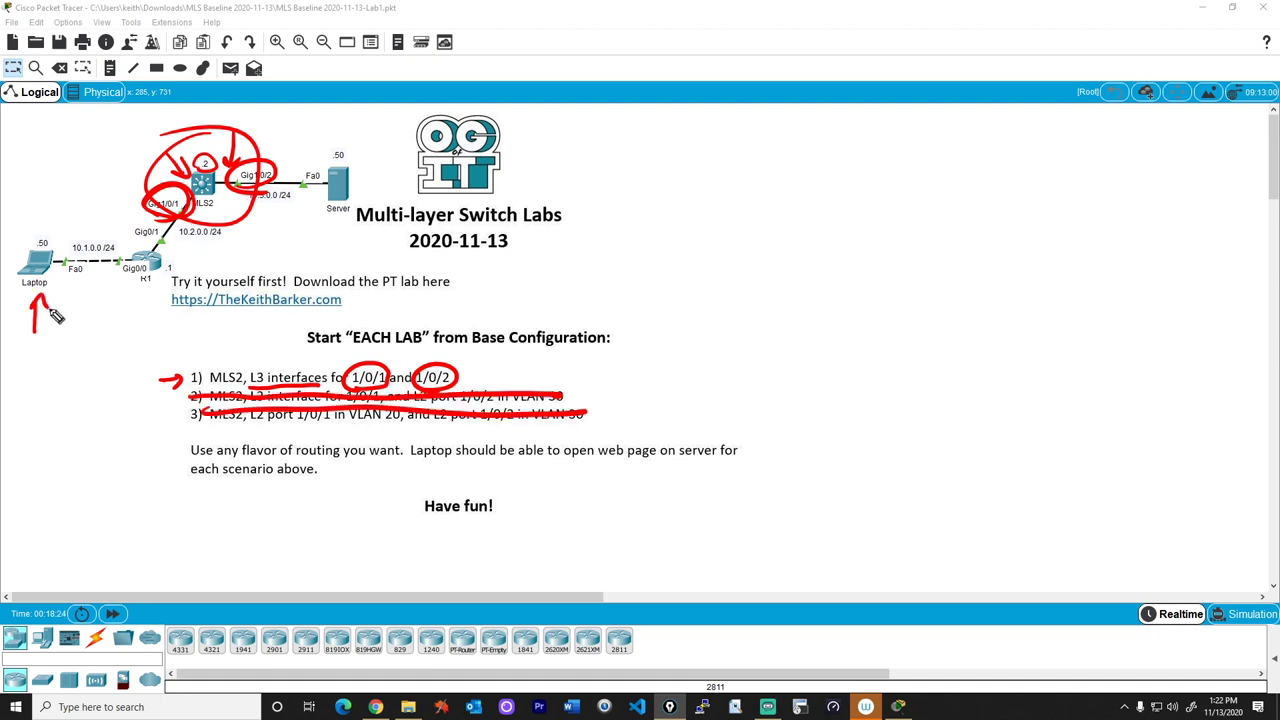
drag(321, 240, 328, 217)
drag(379, 152, 372, 172)
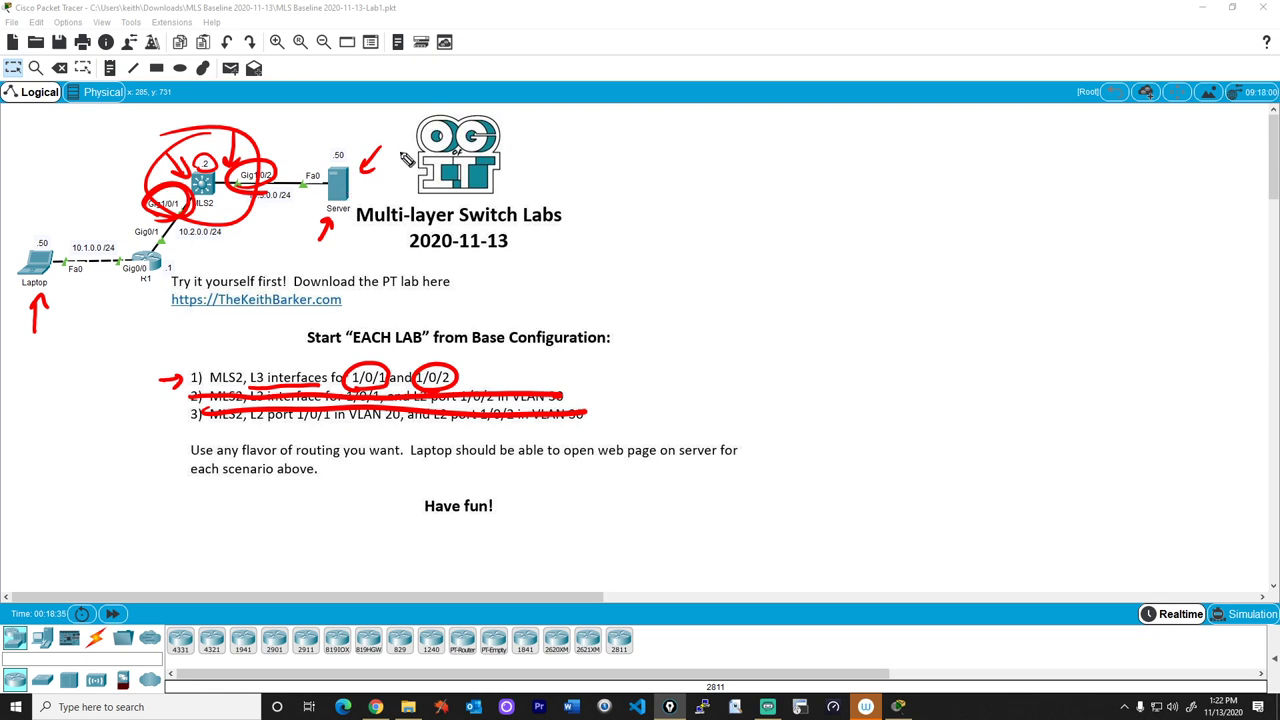
mouse_move(224, 517)
mouse_down()
mouse_move(343, 474)
mouse_move(669, 486)
mouse_move(583, 429)
mouse_move(157, 437)
mouse_move(296, 492)
mouse_up()
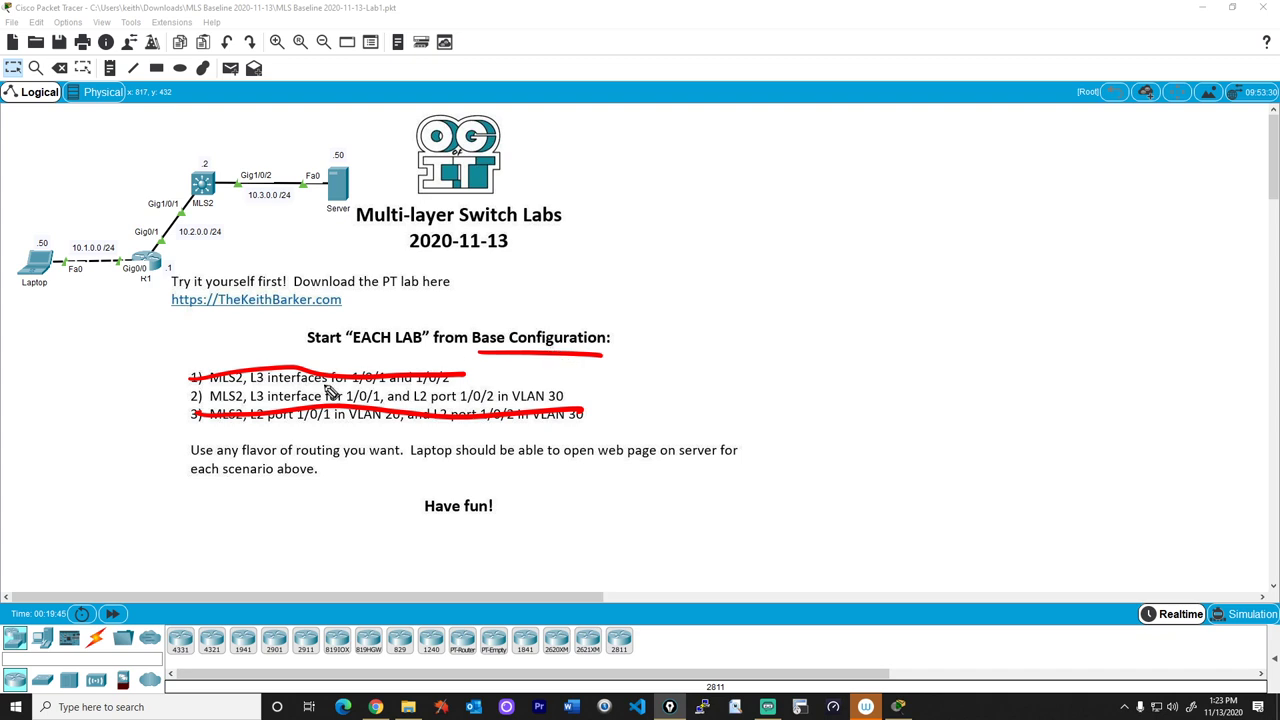
- Arrow scenario 2, encircle MLS2 with its Gig1/0/1 and Gig1/0/2 links, underline L2 port, and mark the VLAN30 note
drag(176, 405, 183, 400)
mouse_move(202, 142)
mouse_down()
mouse_move(229, 139)
mouse_move(176, 141)
mouse_up()
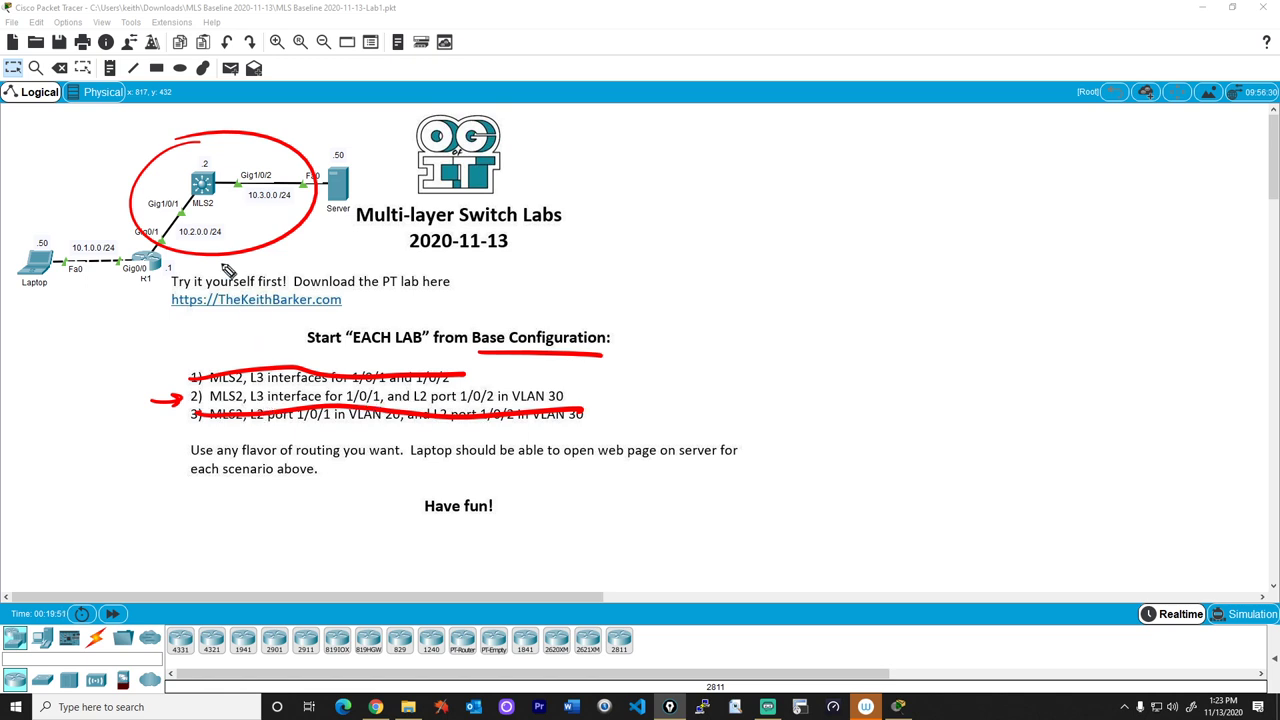
mouse_move(200, 192)
mouse_down()
mouse_move(185, 195)
mouse_move(200, 218)
mouse_move(240, 166)
mouse_move(246, 190)
mouse_move(252, 148)
mouse_move(318, 142)
mouse_up()
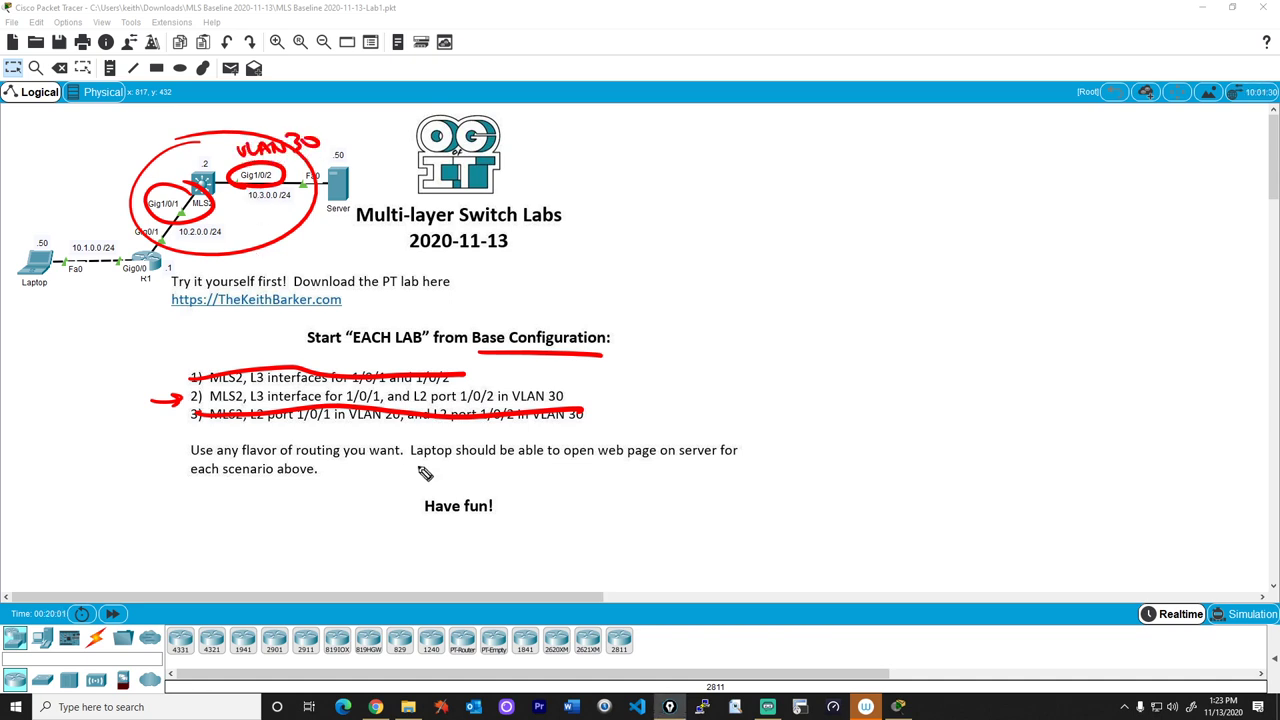
drag(416, 403, 452, 401)
drag(283, 108, 285, 131)
drag(345, 125, 332, 134)
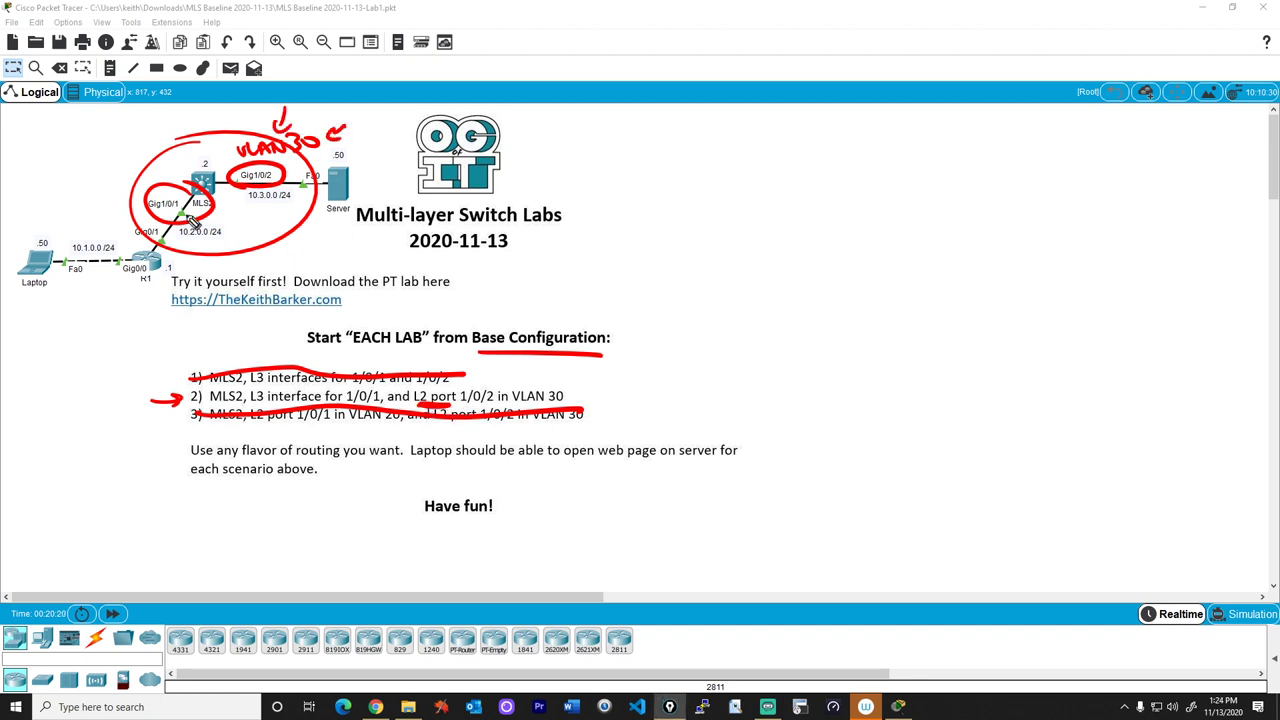
mouse_move(199, 112)
mouse_down()
mouse_move(200, 148)
mouse_move(212, 134)
mouse_up()
- Handwrite SVI right of the logo, underline it, and point an arrow at it
mouse_move(628, 176)
mouse_down()
mouse_move(602, 208)
mouse_move(660, 174)
mouse_up()
mouse_move(672, 172)
mouse_down()
mouse_move(672, 204)
mouse_move(685, 209)
mouse_up()
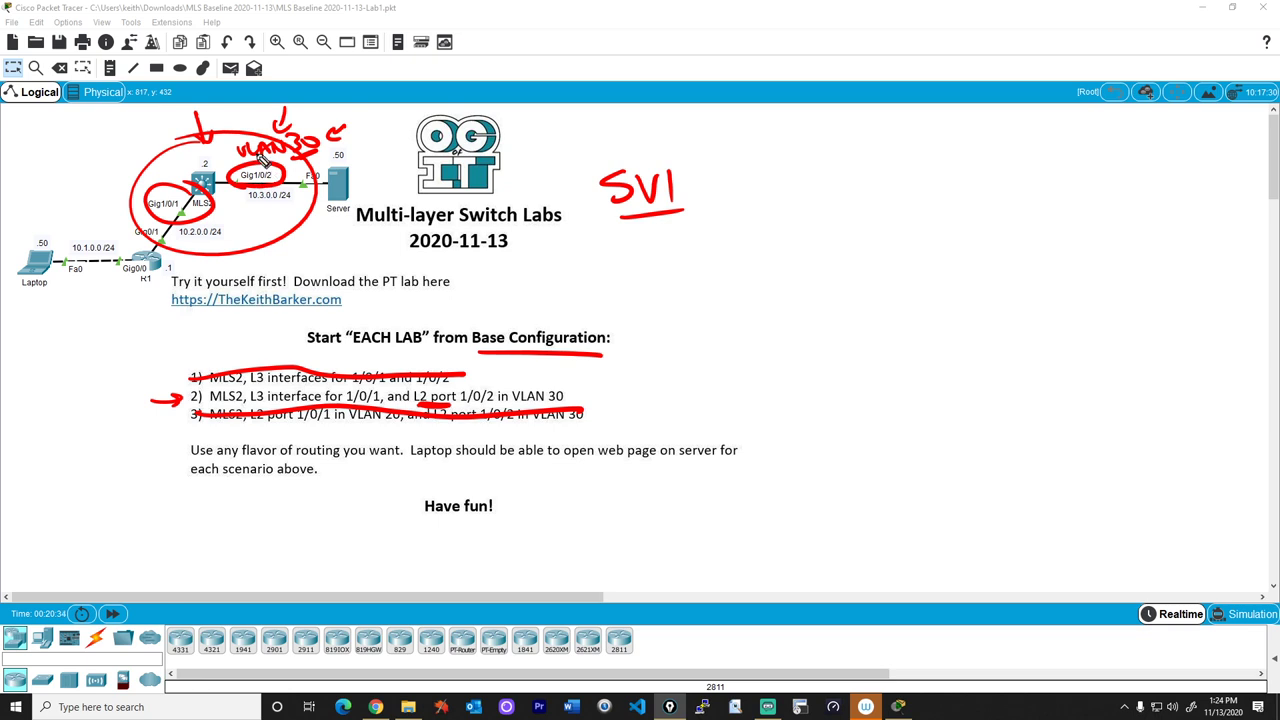
drag(716, 170, 700, 196)
drag(698, 184, 712, 195)
- Circle the routing requirements paragraph, the Laptop and the Server in red
mouse_move(200, 488)
mouse_down()
mouse_move(291, 507)
mouse_move(671, 489)
mouse_move(469, 434)
mouse_move(255, 503)
mouse_up()
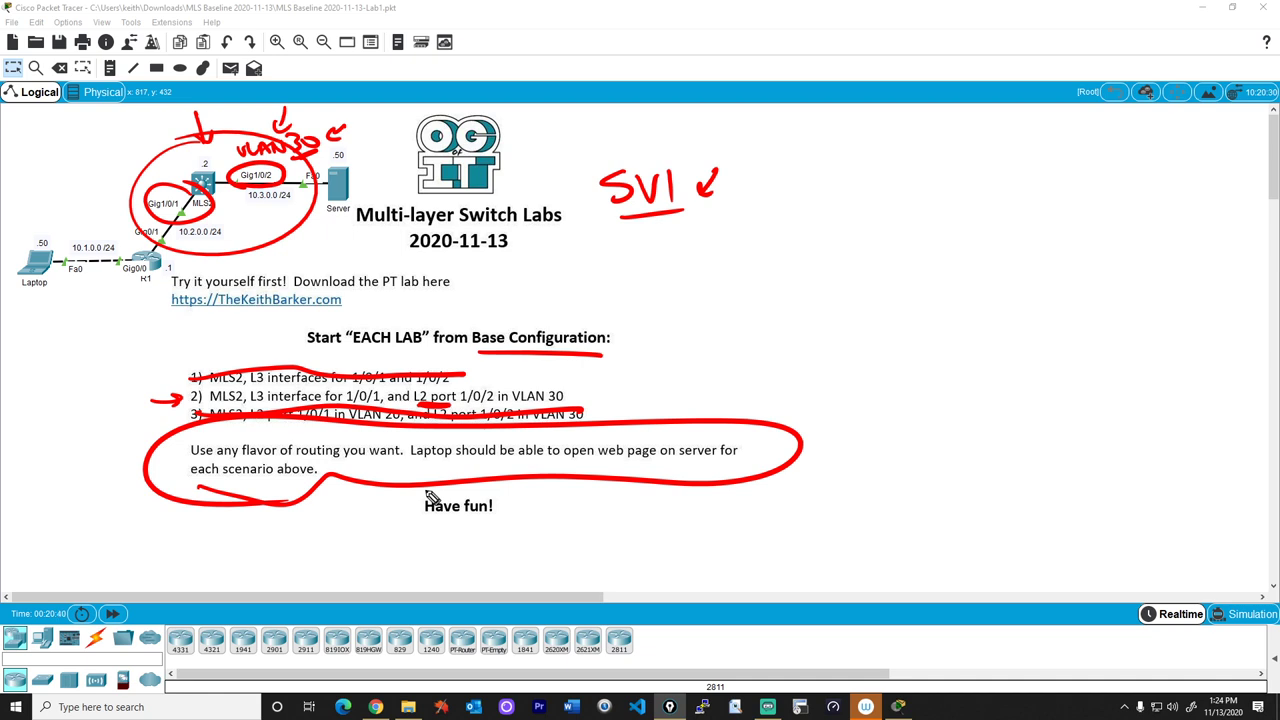
drag(22, 284, 85, 296)
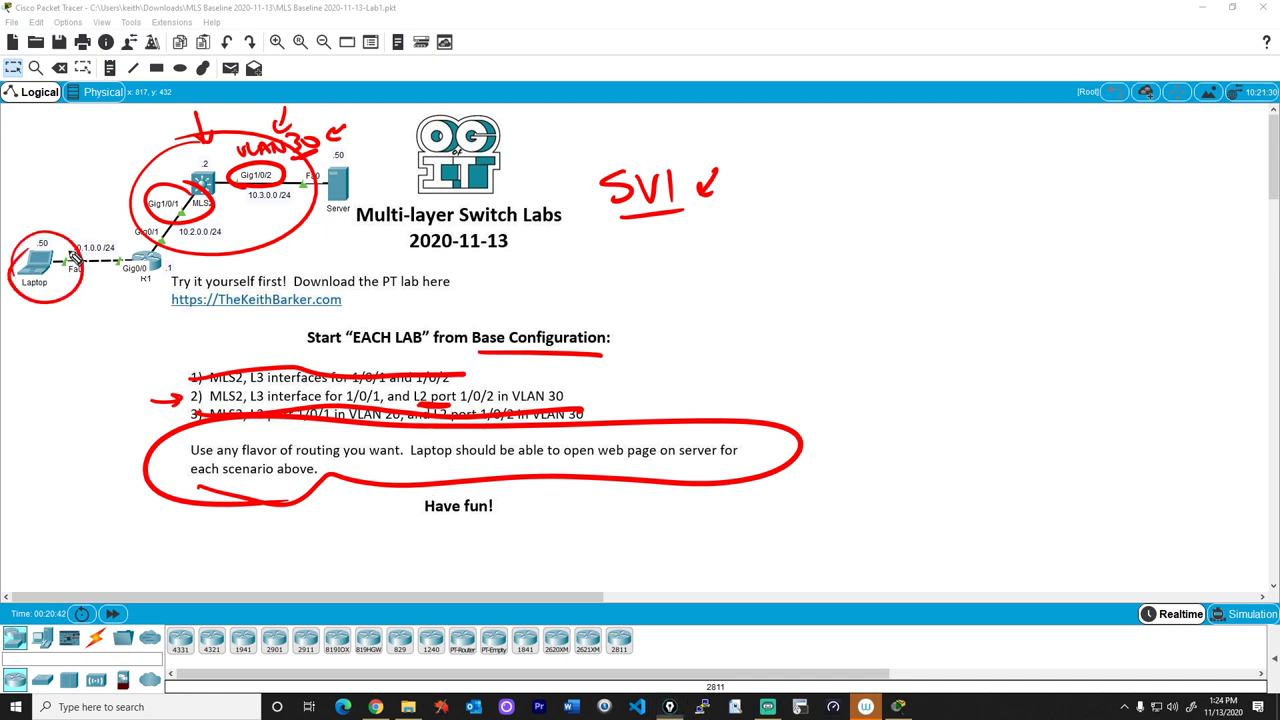
mouse_move(327, 229)
mouse_down()
mouse_move(387, 182)
mouse_move(348, 190)
mouse_up()
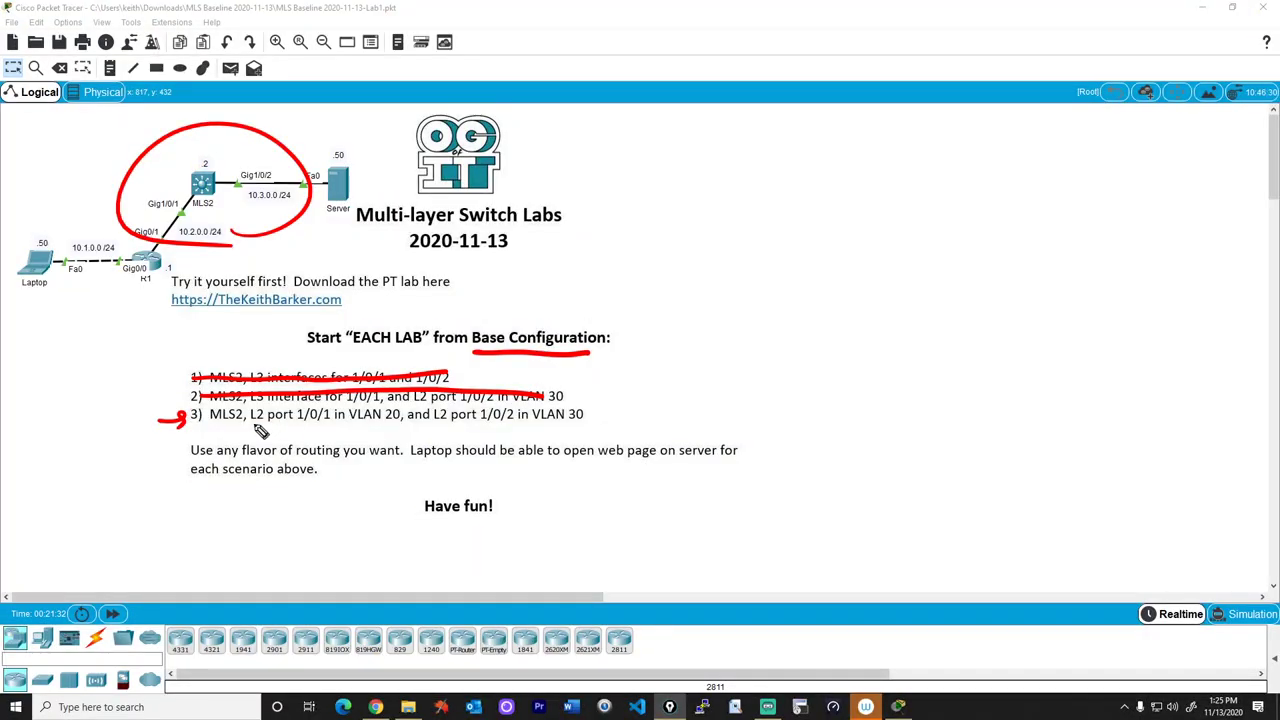
- Underline scenario 3's L2, 1/0/1 VLAN 20 and 1/0/2 VLAN 30 text and circle the Gig1/0/1 and Gig1/0/2 labels
drag(297, 425, 331, 425)
drag(182, 198, 180, 195)
drag(251, 428, 272, 428)
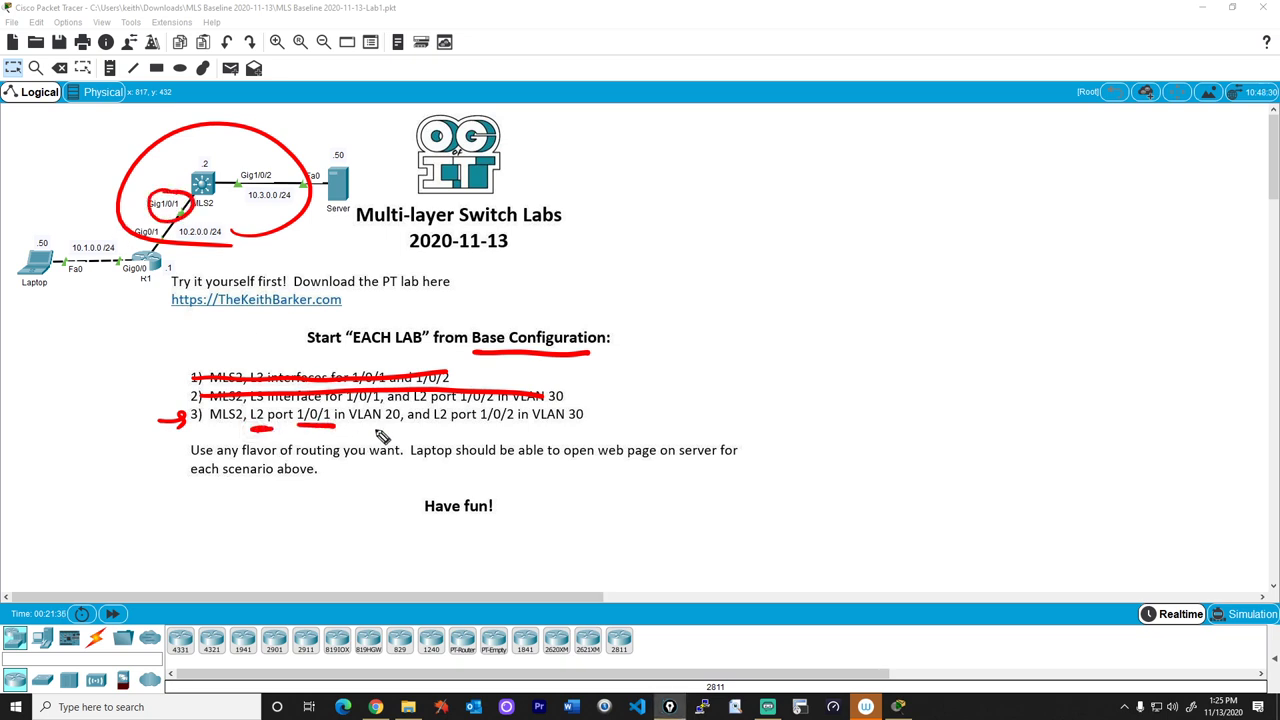
drag(356, 428, 390, 428)
drag(264, 189, 258, 190)
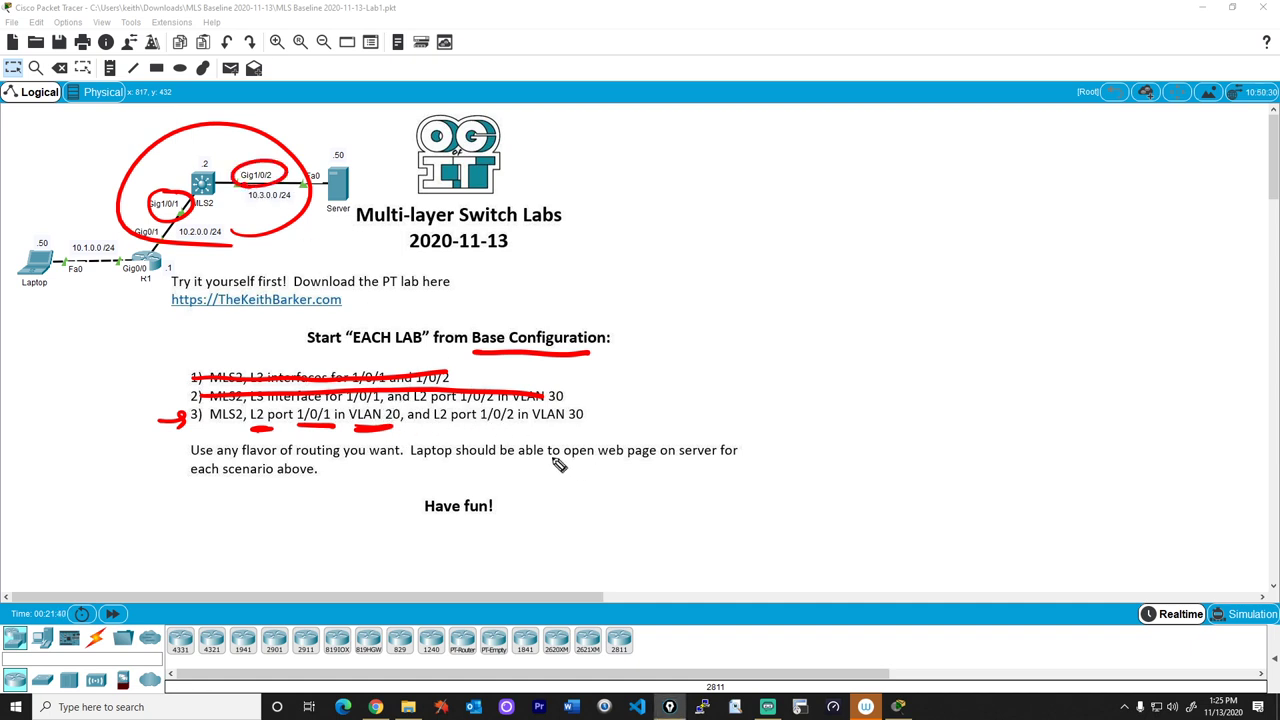
drag(433, 424, 583, 424)
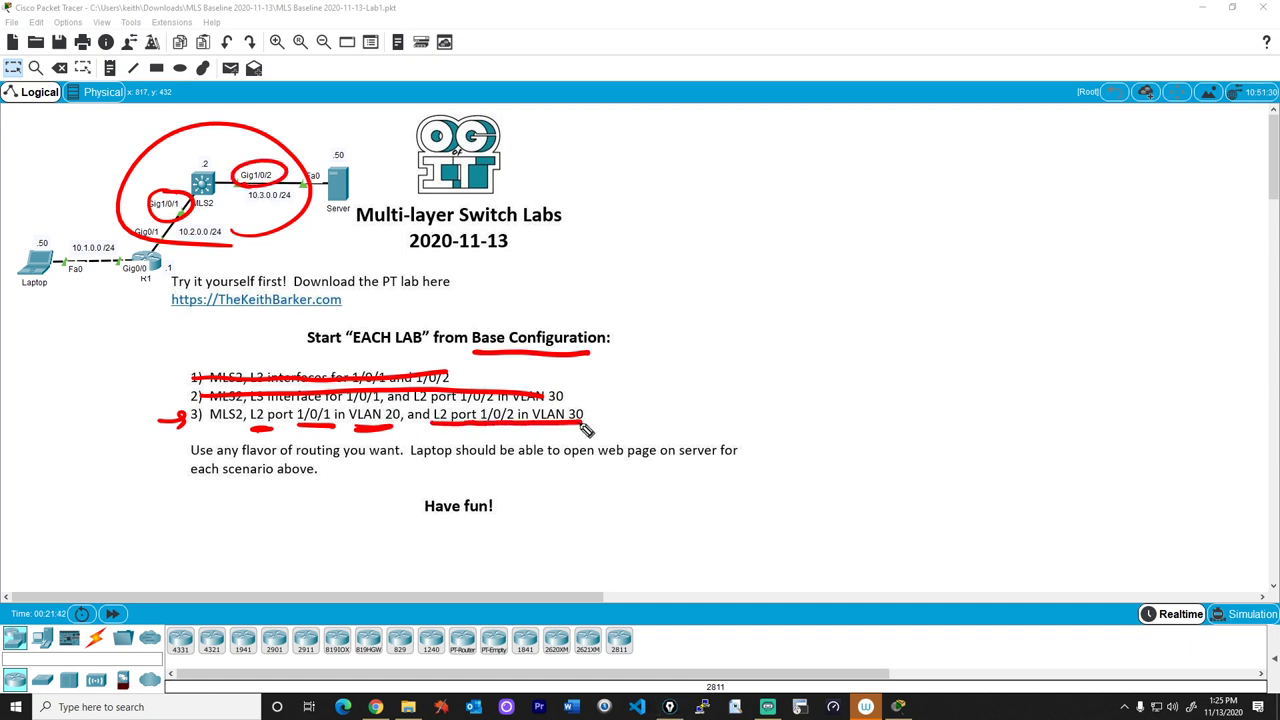
- Write 20 by Gig1/0/1 and 30 by Gig1/0/2, then write and underline SVI beside the title
mouse_move(143, 170)
mouse_down()
mouse_move(158, 184)
mouse_move(163, 172)
mouse_up()
mouse_move(243, 144)
mouse_down()
mouse_move(250, 158)
mouse_move(267, 148)
mouse_up()
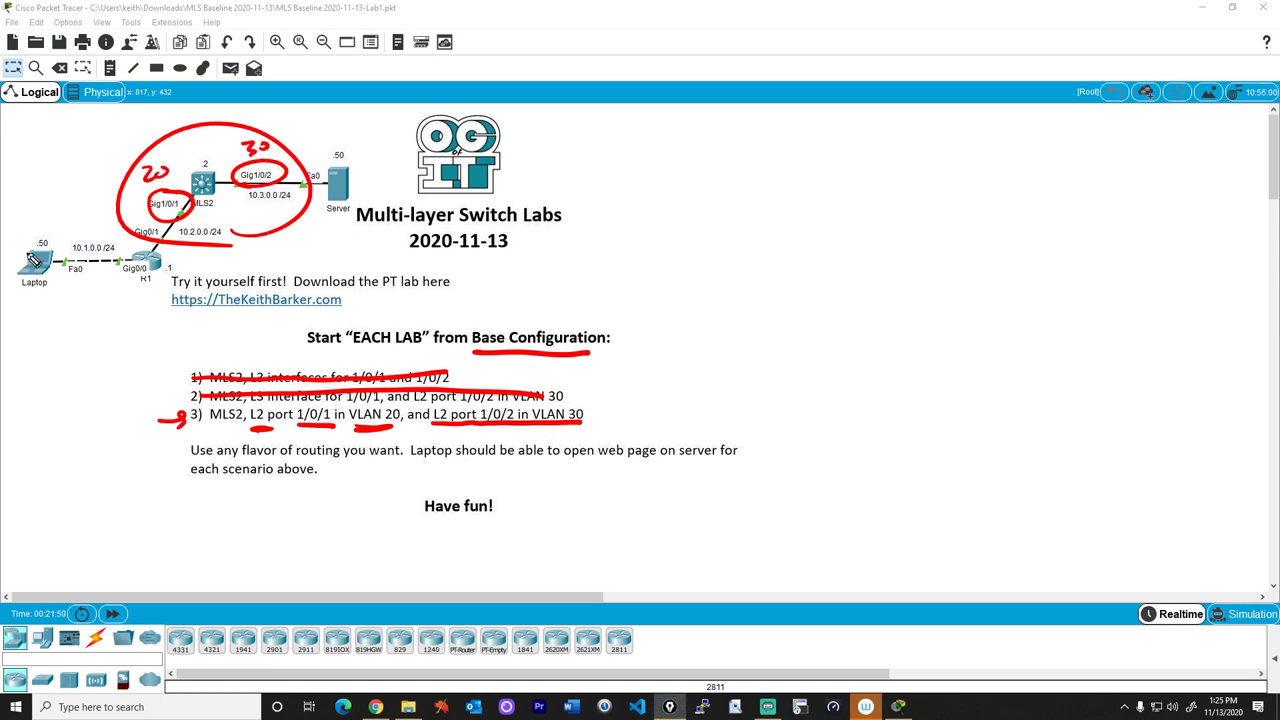
mouse_move(640, 262)
mouse_down()
mouse_move(614, 288)
mouse_move(690, 246)
mouse_up()
mouse_move(680, 249)
mouse_down()
mouse_move(682, 281)
mouse_move(695, 280)
mouse_up()
drag(627, 311, 692, 293)
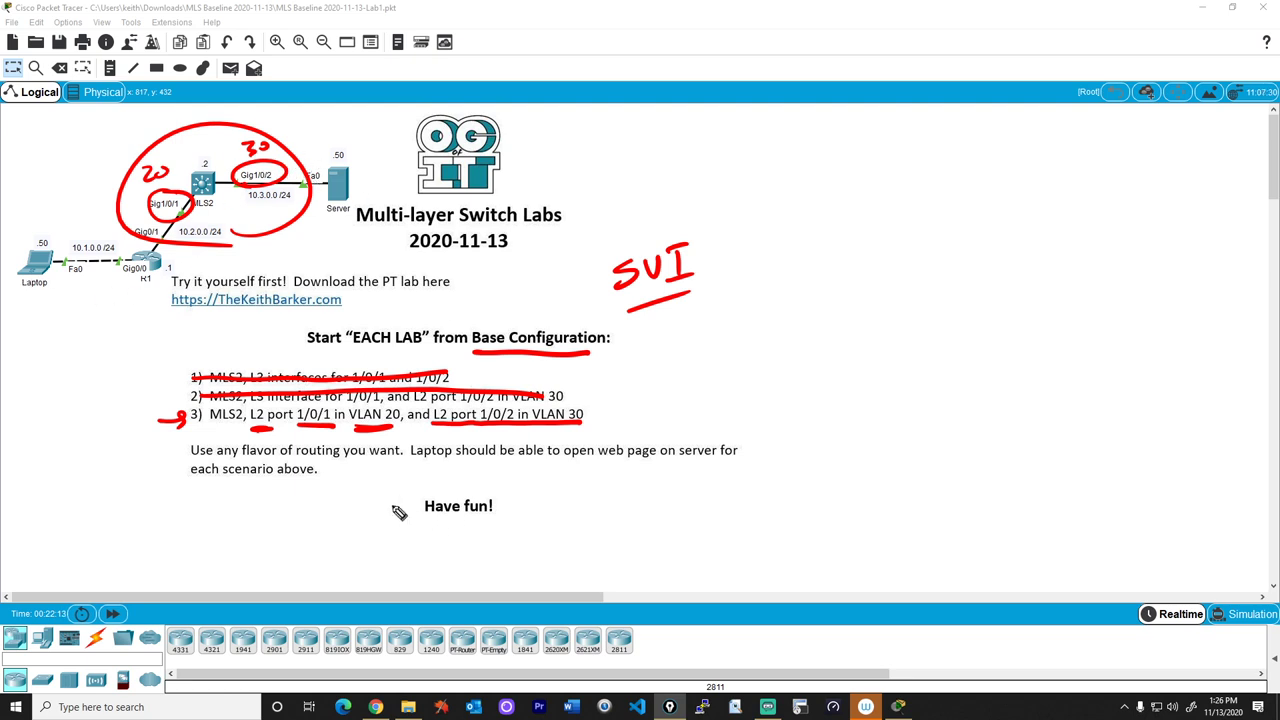
- Circle the routing requirements paragraph, arrow it, and underline 'Laptop should'
drag(333, 508, 377, 473)
drag(358, 478, 373, 492)
mouse_move(404, 479)
mouse_down()
mouse_move(475, 476)
mouse_move(612, 424)
mouse_move(180, 522)
mouse_move(456, 482)
mouse_up()
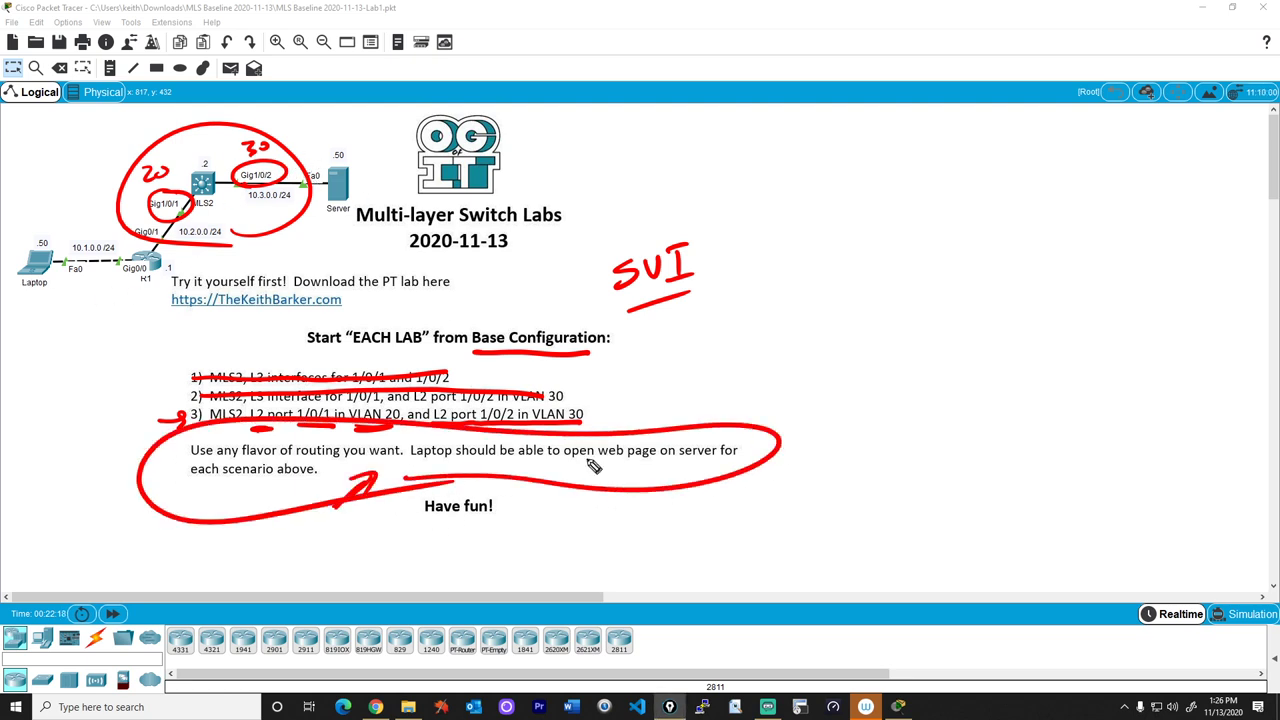